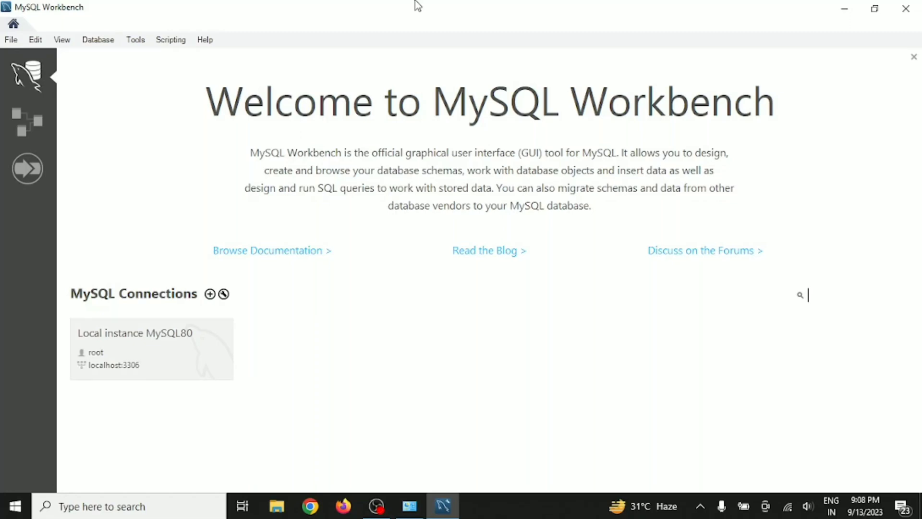
Step: Close MySQL Workbench, then remove MySQL Documents 8.0 from Programs and Features, confirming with Yes
{"action": "key", "text": "alt+shift"}
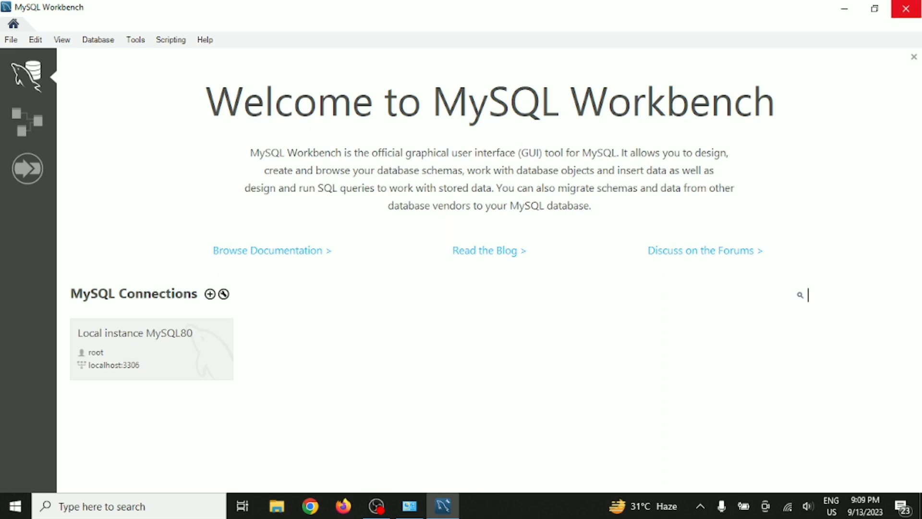
{"action": "left_click", "coordinate": [906, 8]}
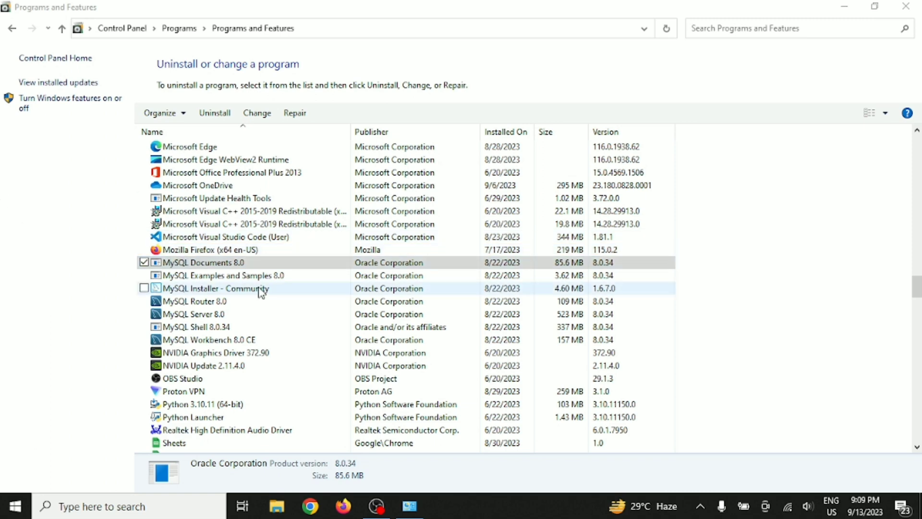
{"action": "left_click", "coordinate": [215, 113]}
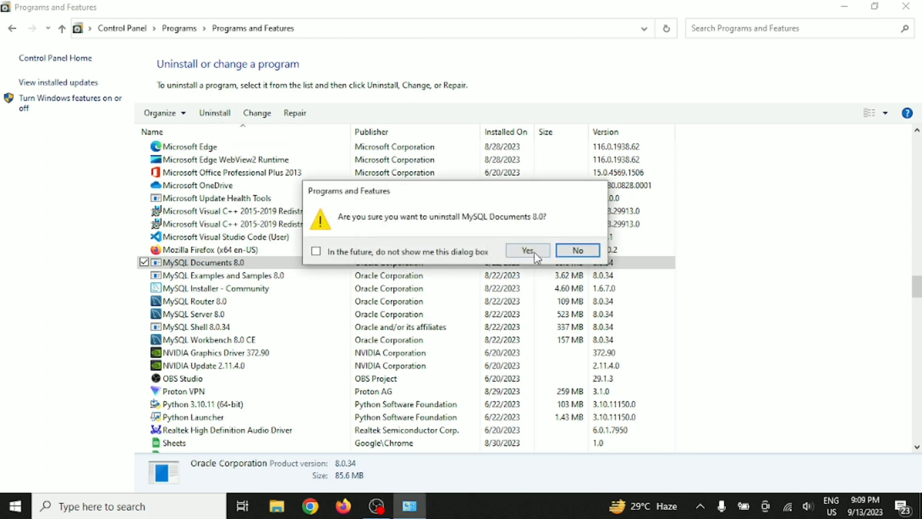
{"action": "left_click", "coordinate": [528, 258]}
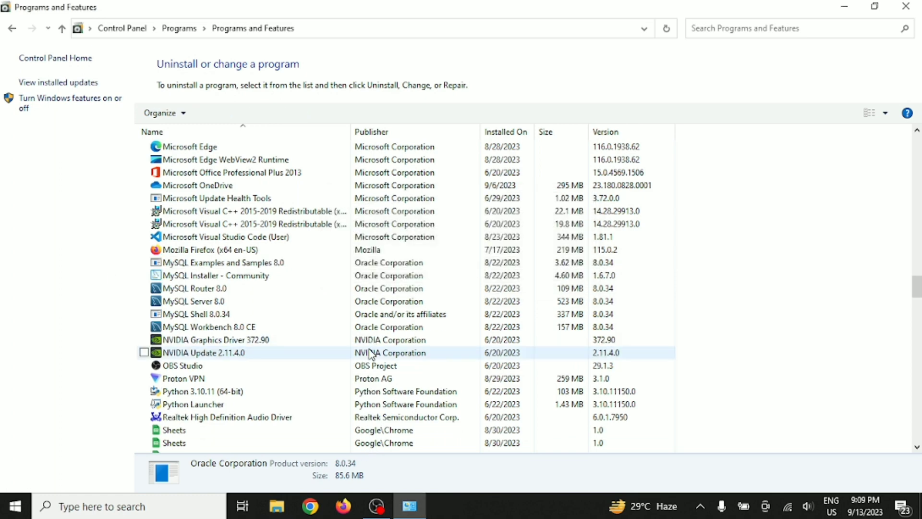
Step: Remove MySQL Workbench 8.0 CE from the installed programs, confirming with Yes
{"action": "left_click", "coordinate": [209, 326]}
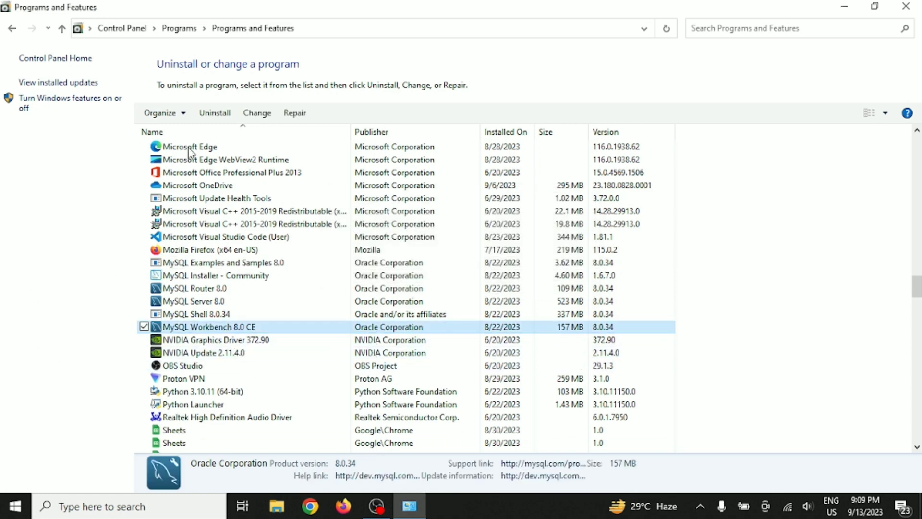
{"action": "left_click", "coordinate": [214, 113]}
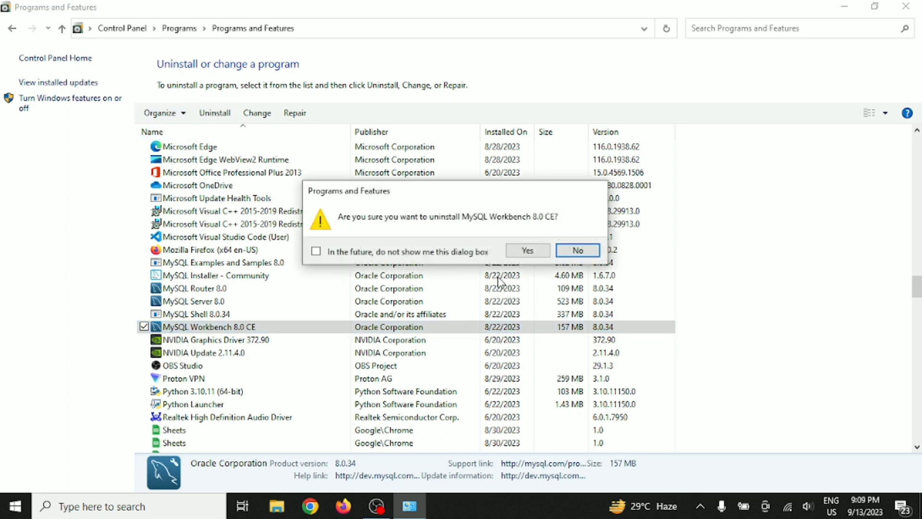
{"action": "left_click", "coordinate": [528, 251]}
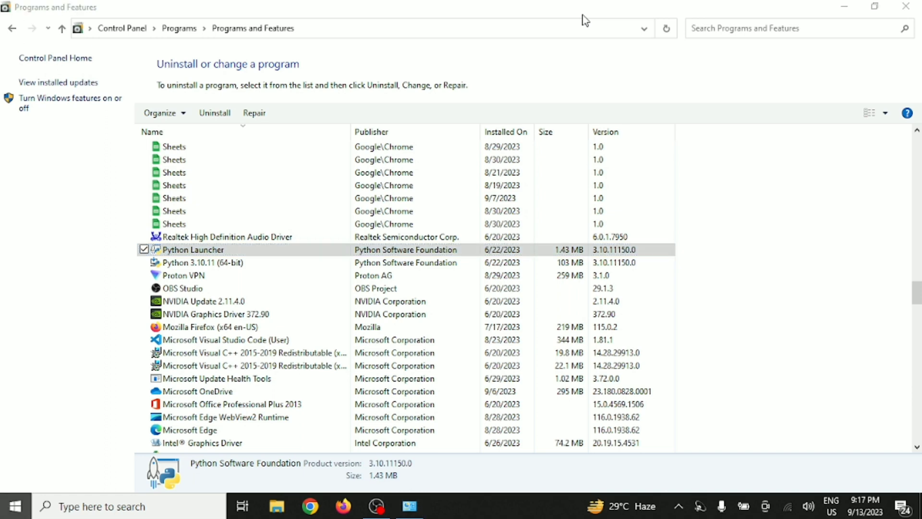
Step: Launch This PC from Start search, maximize it and enter Local Disk (C:)
{"action": "key", "text": "super"}
{"action": "type", "text": "this"}
{"action": "key", "text": "Escape"}
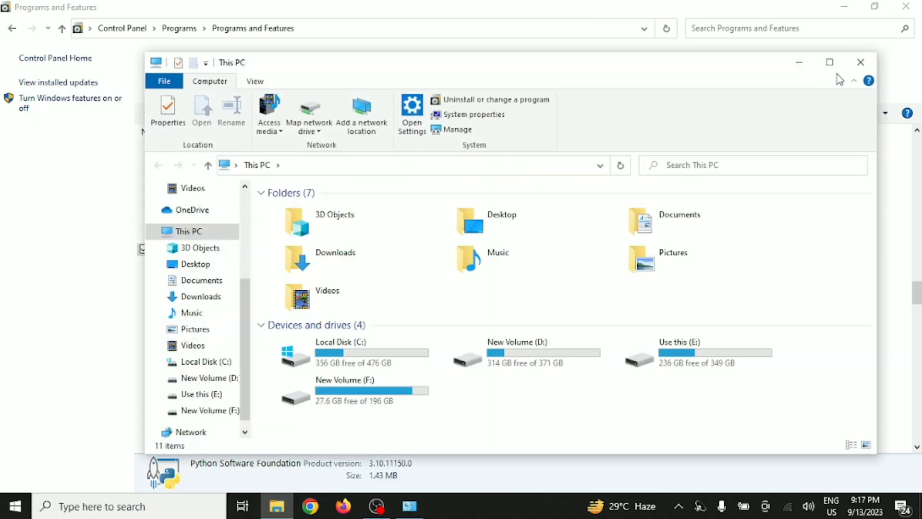
{"action": "left_click", "coordinate": [829, 62]}
{"action": "double_click", "coordinate": [209, 257]}
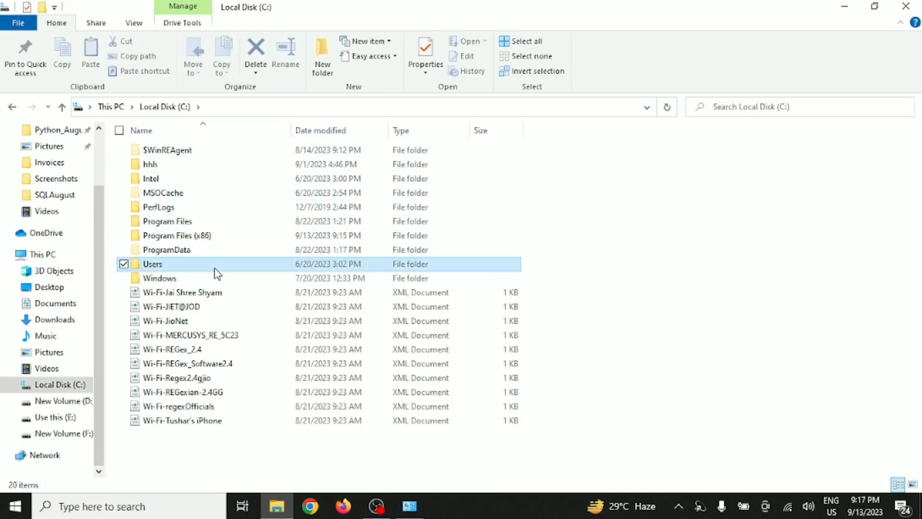
Step: Peek inside the Users and ProgramData folders, returning to C: each time
{"action": "double_click", "coordinate": [216, 264]}
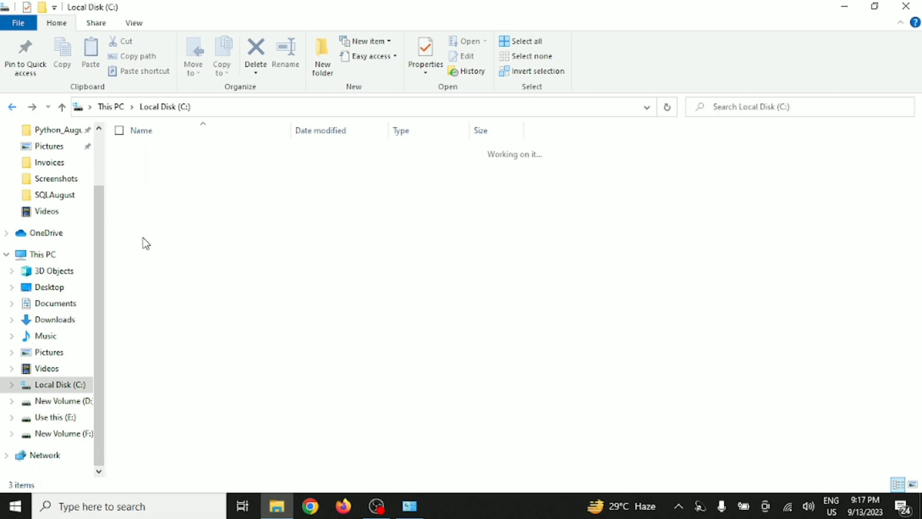
{"action": "left_click", "coordinate": [11, 107]}
{"action": "double_click", "coordinate": [201, 252]}
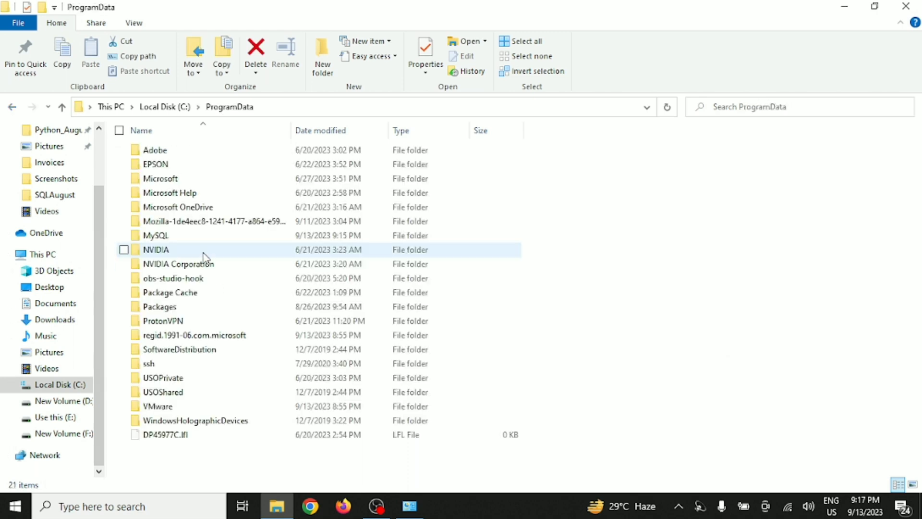
{"action": "left_click", "coordinate": [12, 106]}
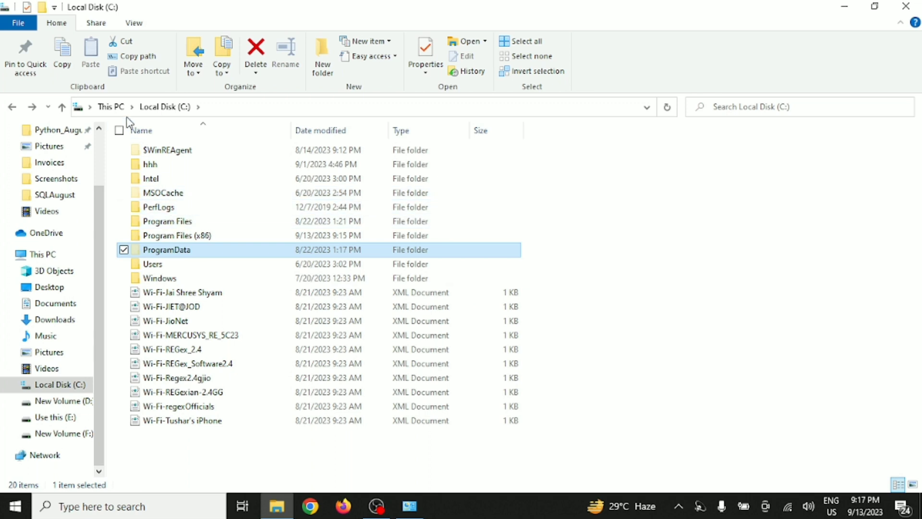
Step: Show hidden items, then delete the MySQL folder from ProgramData with administrator permission
{"action": "left_click", "coordinate": [142, 28]}
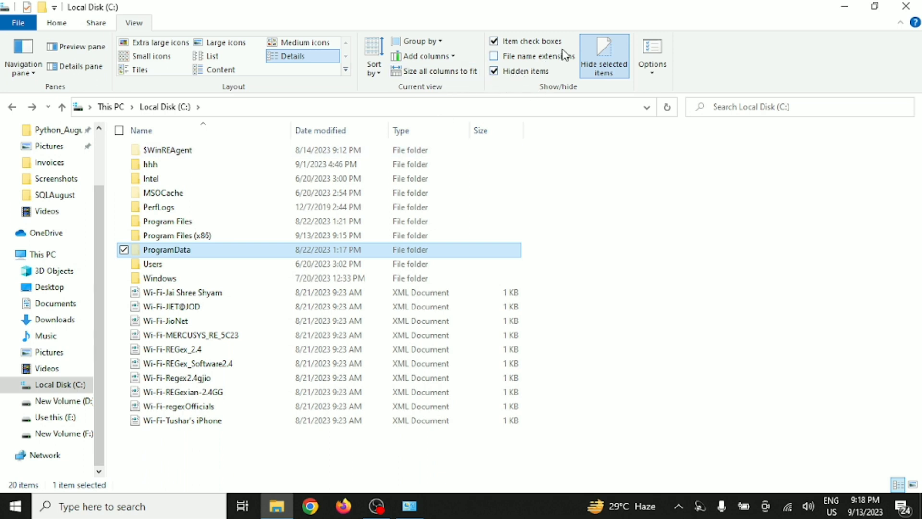
{"action": "double_click", "coordinate": [193, 251]}
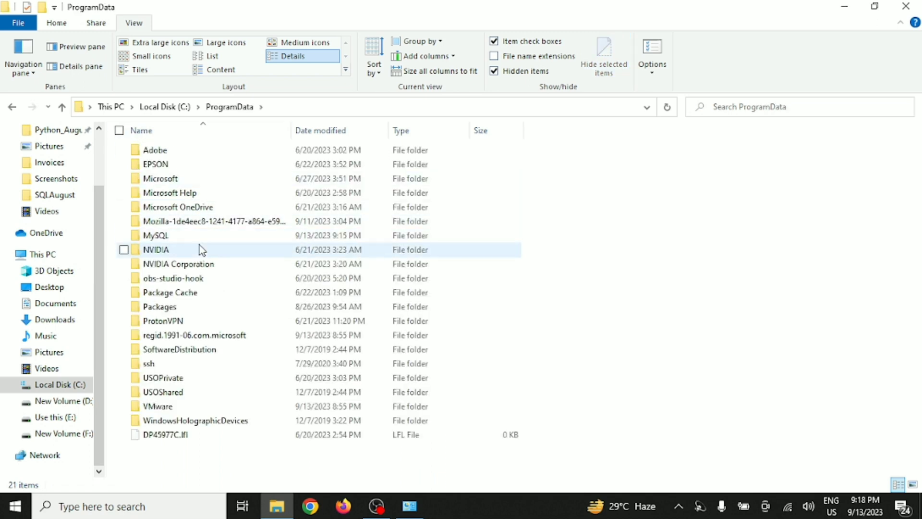
{"action": "left_click", "coordinate": [200, 236]}
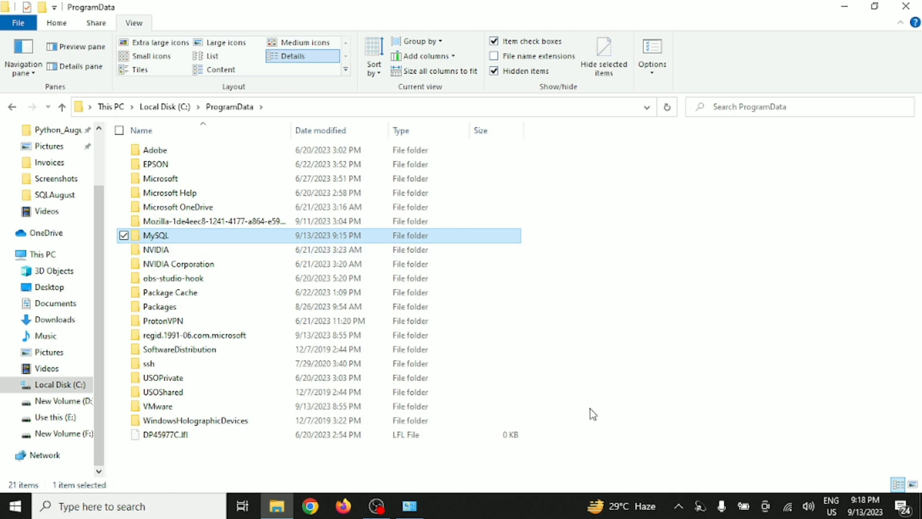
{"action": "key", "text": "Delete"}
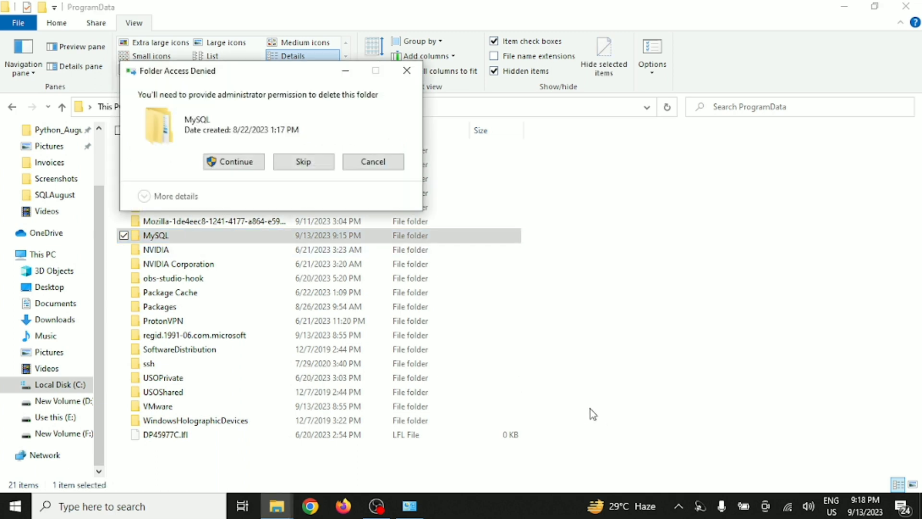
{"action": "key", "text": "Return"}
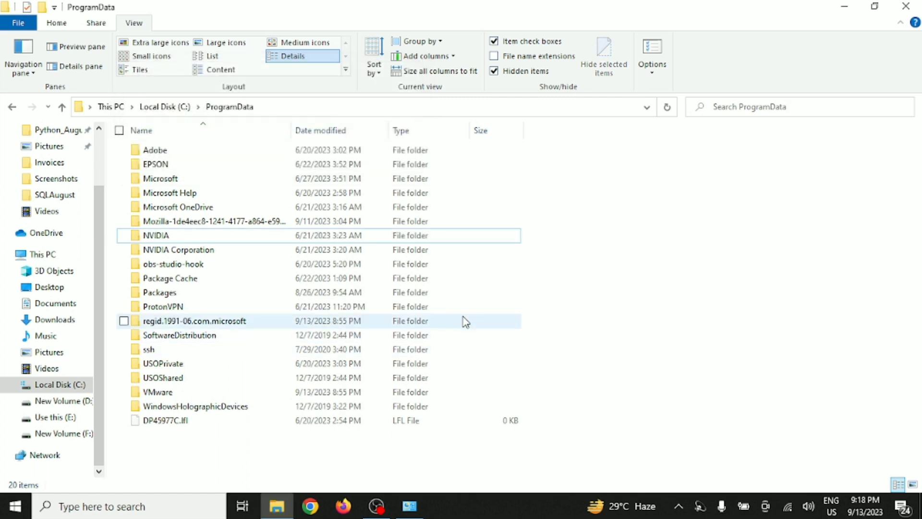
Step: Delete the MySQL folder from Program Files with administrator permission and return to C:
{"action": "mouse_move", "coordinate": [11, 131]}
{"action": "left_click", "coordinate": [11, 107]}
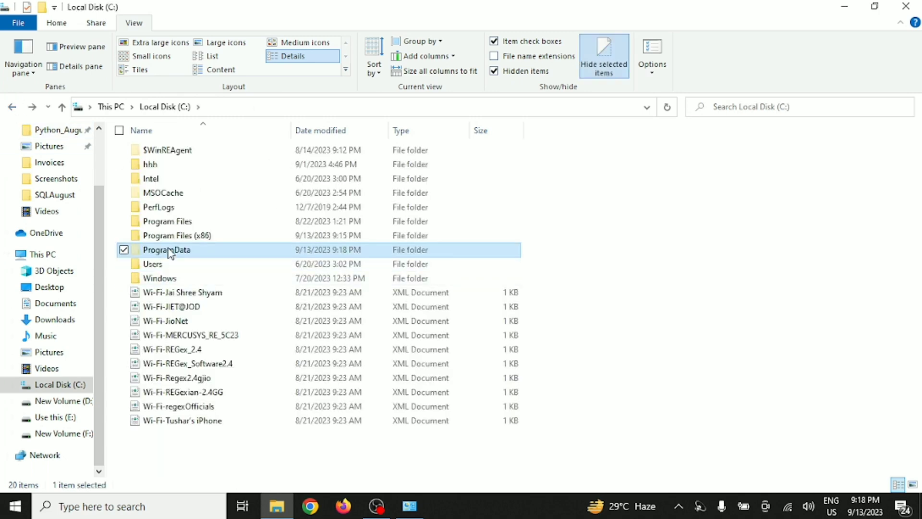
{"action": "double_click", "coordinate": [167, 221]}
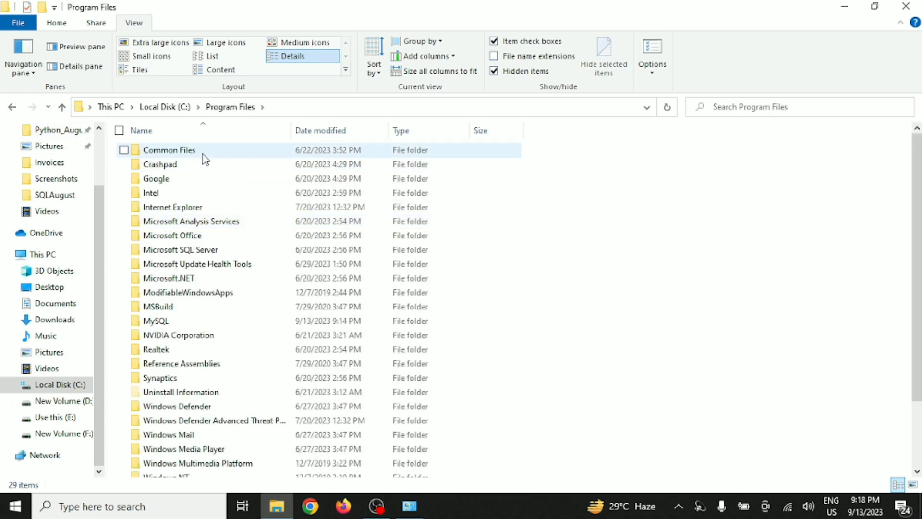
{"action": "double_click", "coordinate": [187, 322]}
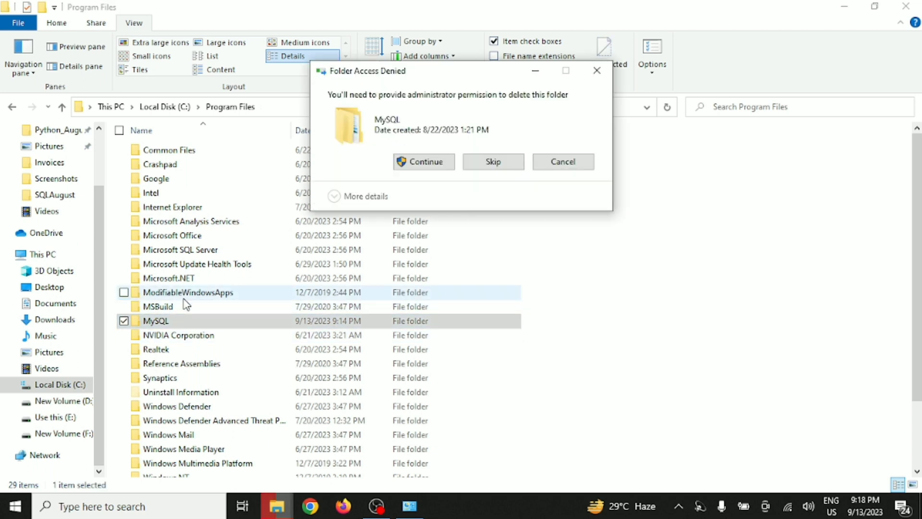
{"action": "key", "text": "Return"}
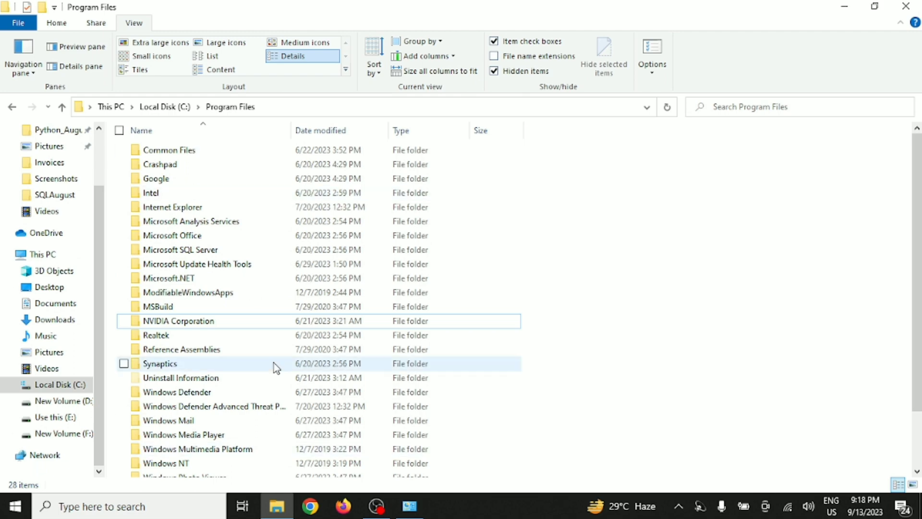
{"action": "left_click", "coordinate": [12, 106]}
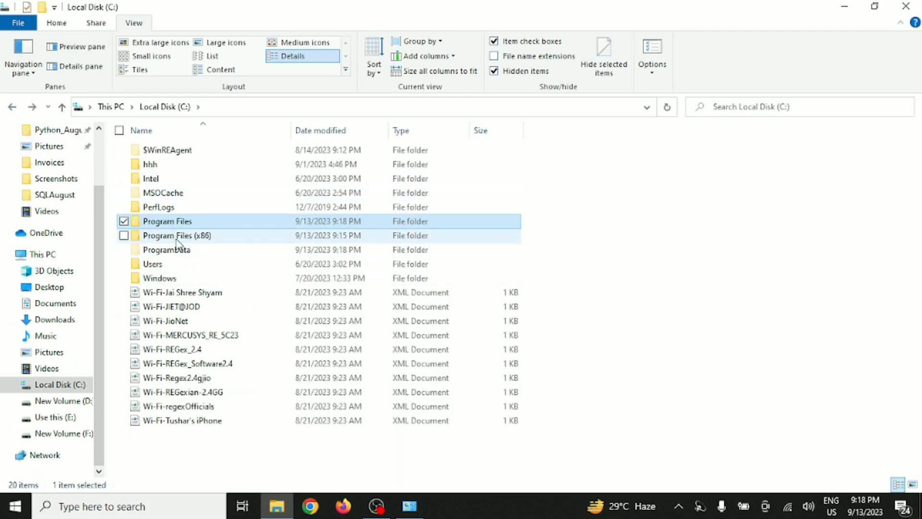
{"action": "left_click", "coordinate": [166, 249]}
{"action": "double_click", "coordinate": [166, 249]}
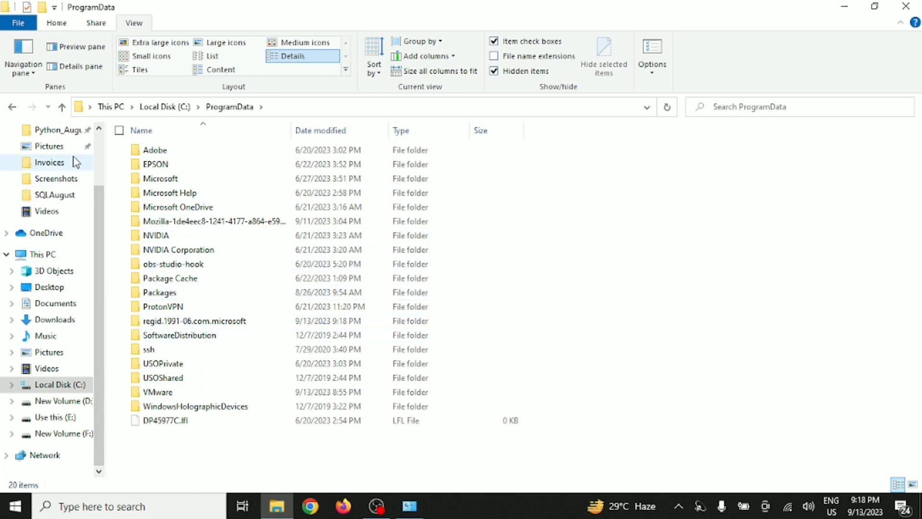
{"action": "left_click", "coordinate": [10, 106]}
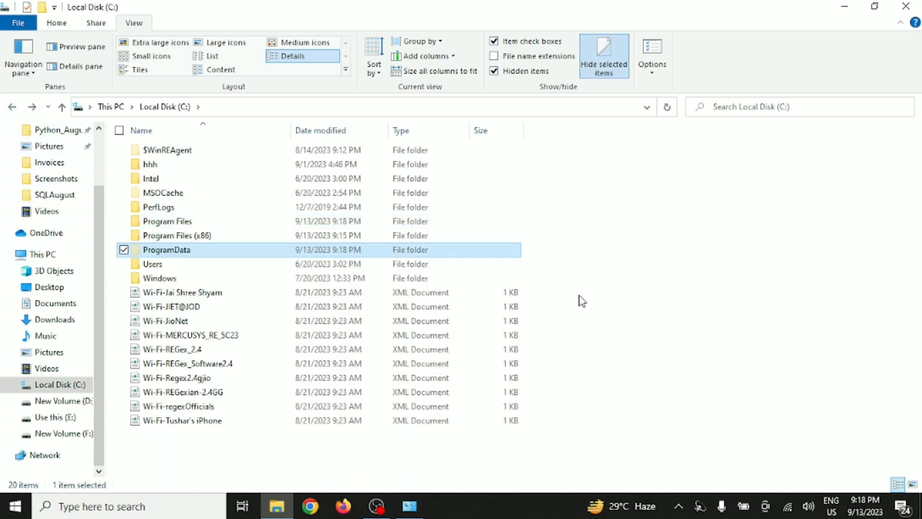